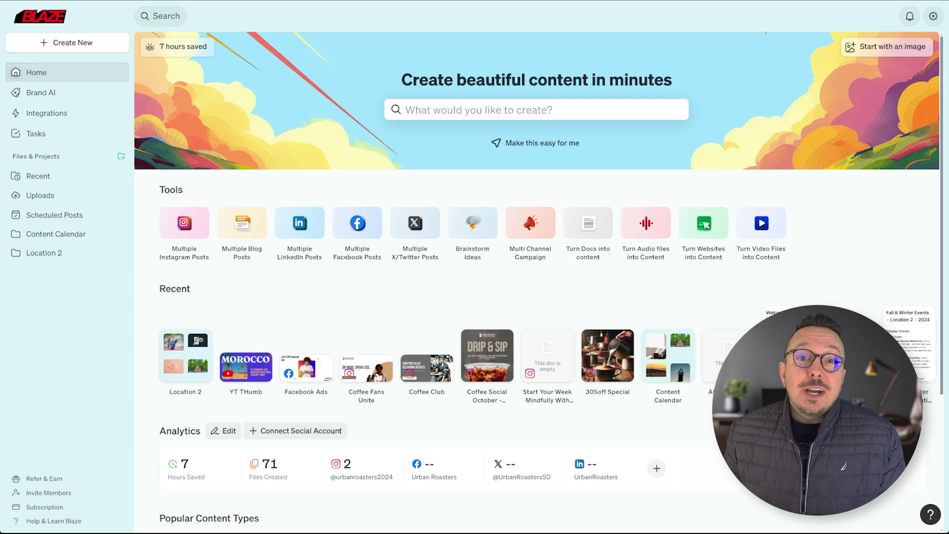
Start a multiple-Instagram-posts plan on Monday Morning Mindfulness and autofill its settings
click(105, 44)
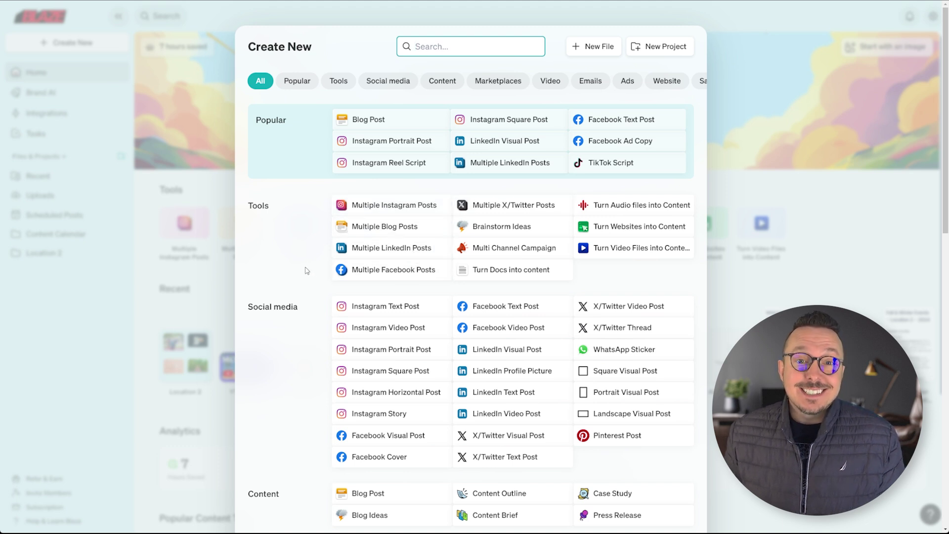
click(372, 206)
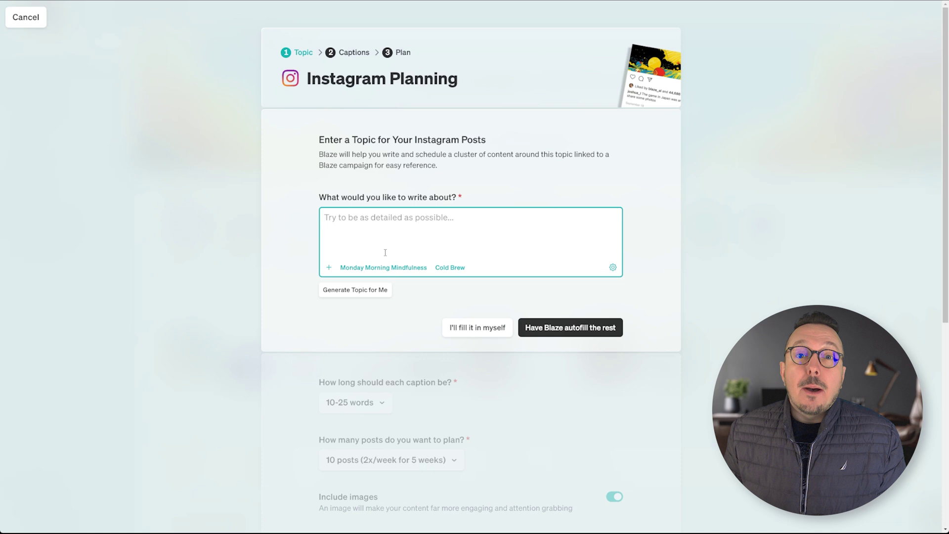
click(401, 268)
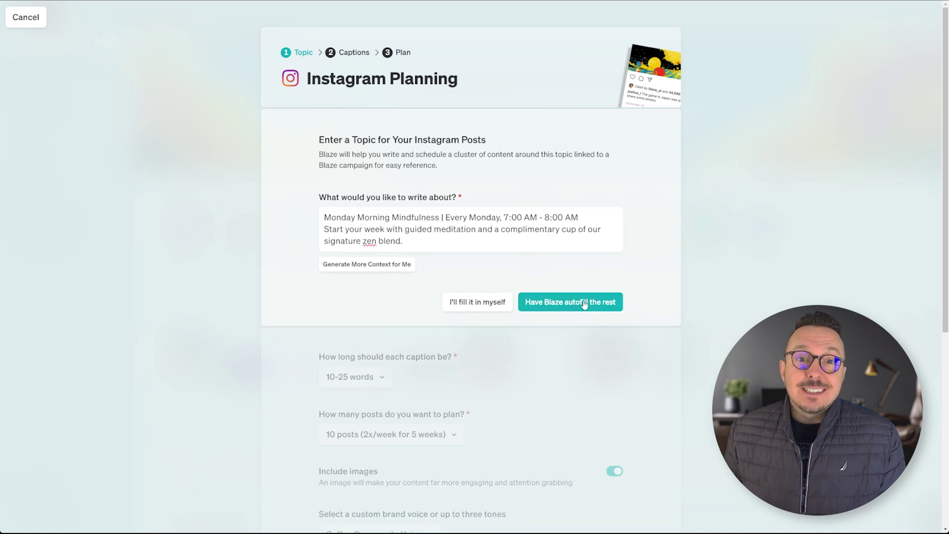
click(584, 302)
scroll(585, 304, down, 1)
scroll(585, 304, down, 2)
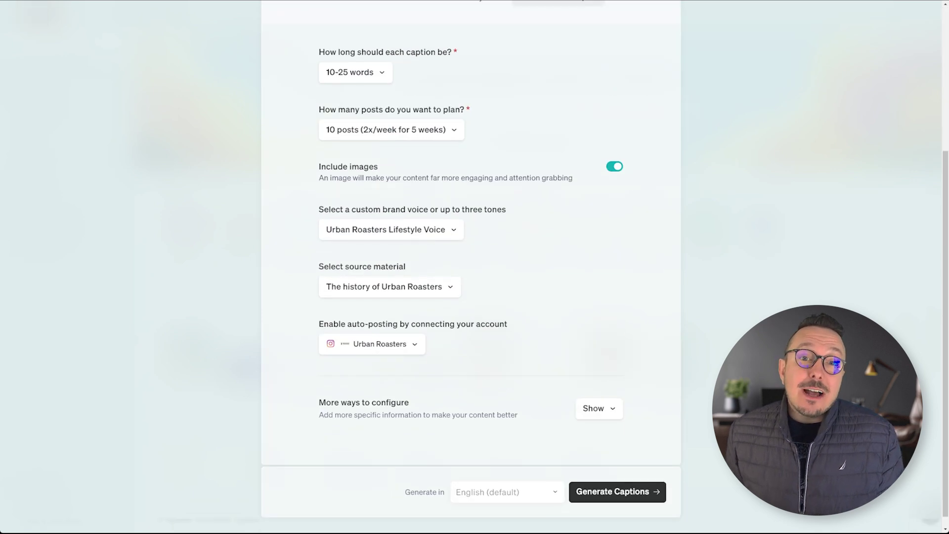
Use the Urban Roasters Community Brew Voice and show the promotion, call-to-action and avoid options
click(355, 72)
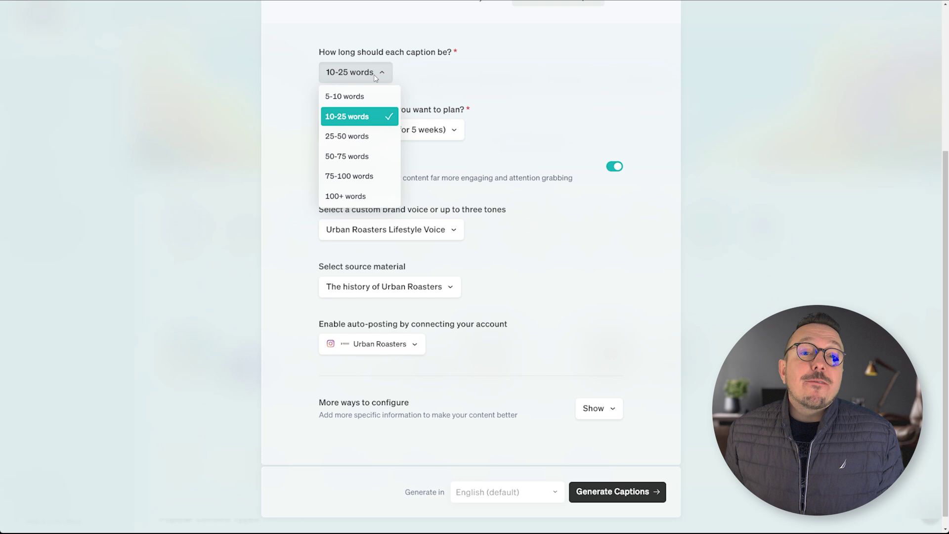
click(379, 121)
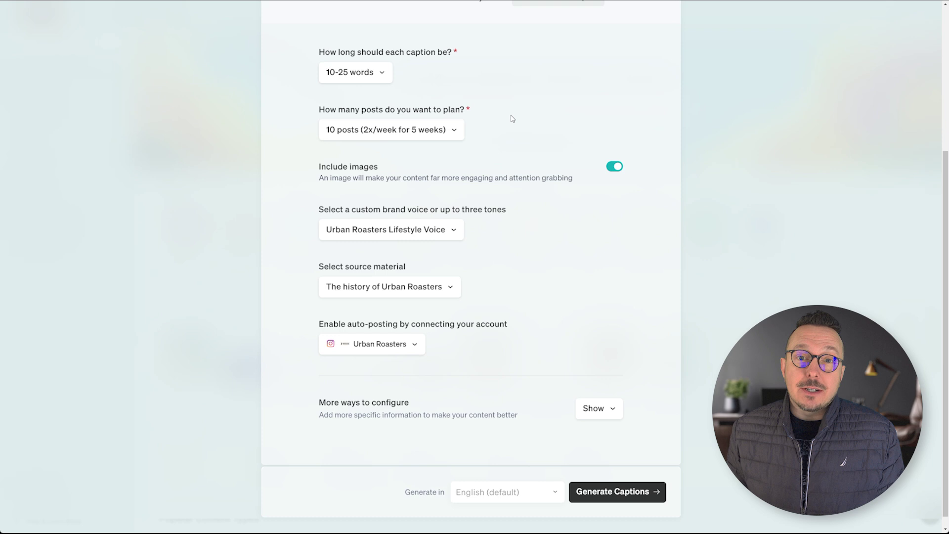
click(457, 231)
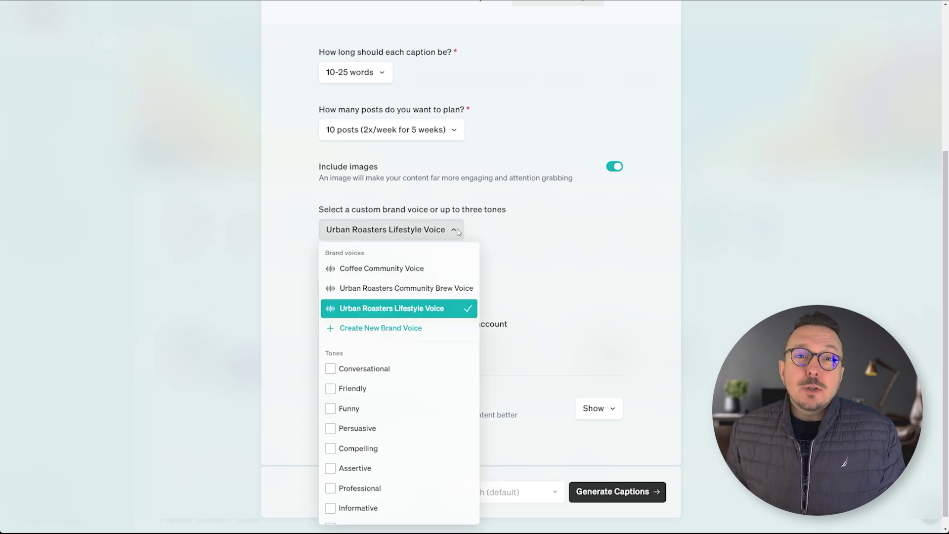
click(429, 291)
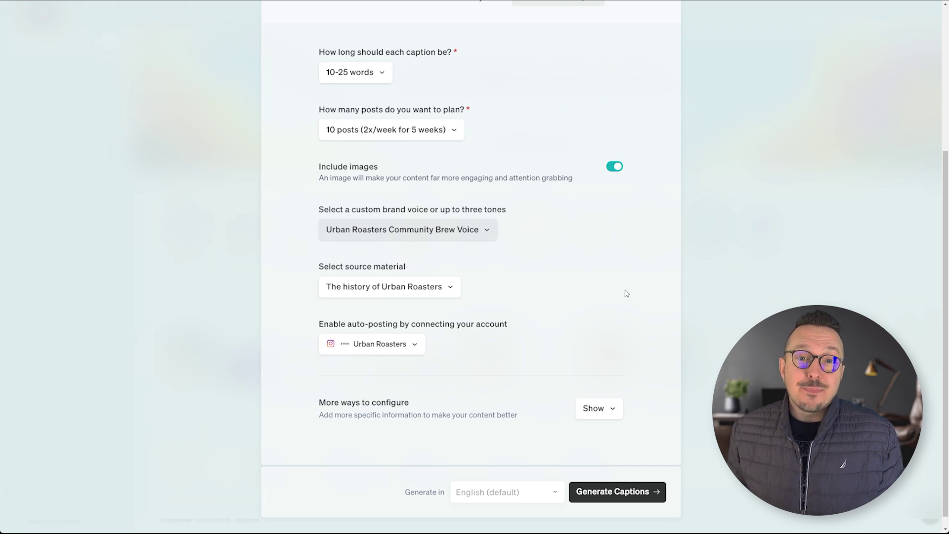
click(608, 407)
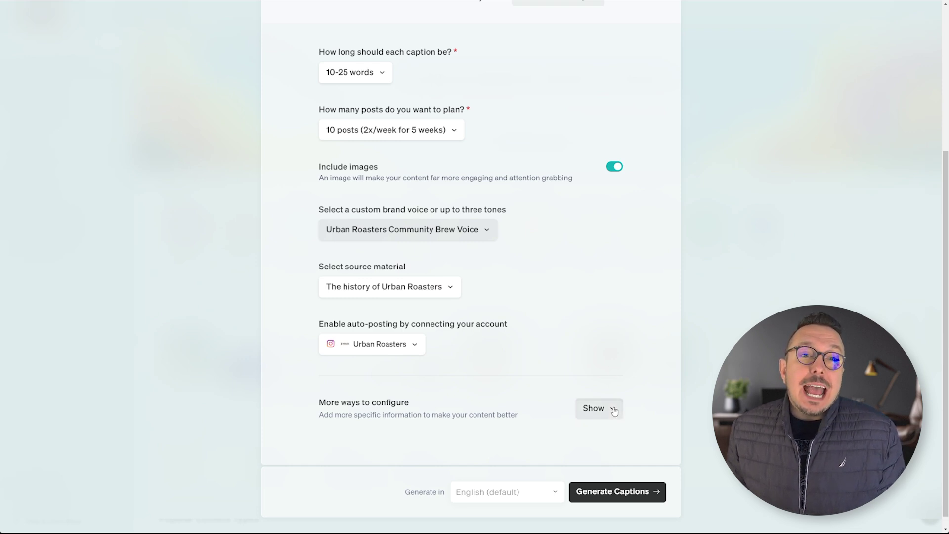
scroll(628, 403, down, 1)
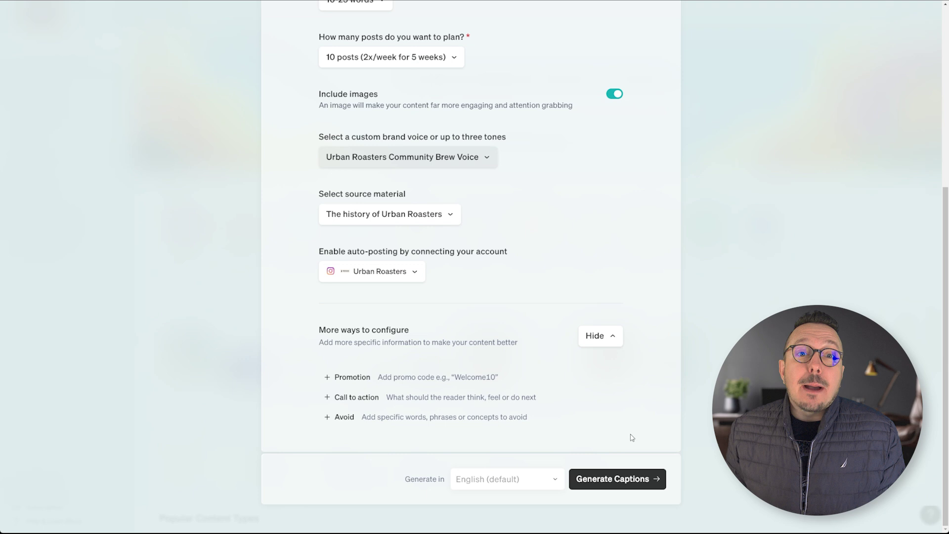
Generate the mindfulness captions, select all ten, and continue to calendar planning
click(638, 476)
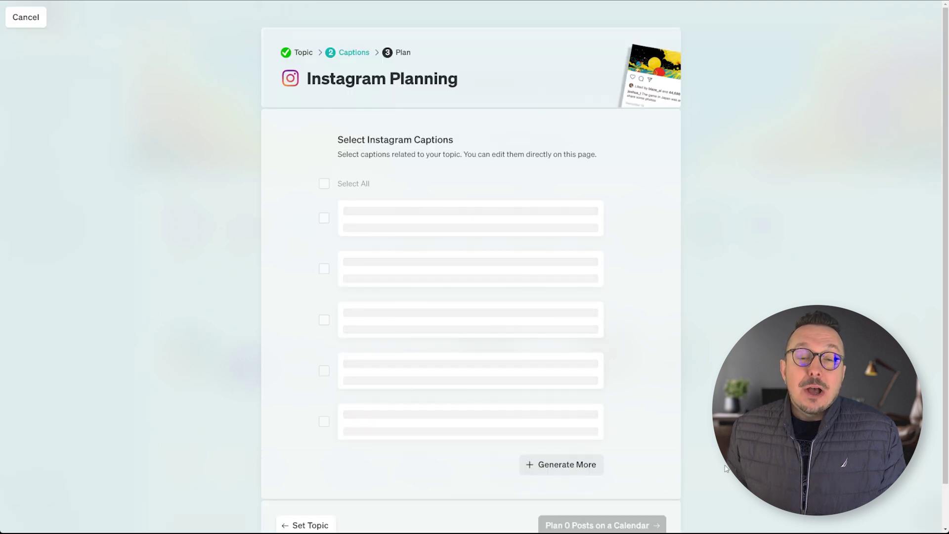
scroll(481, 151, down, 2)
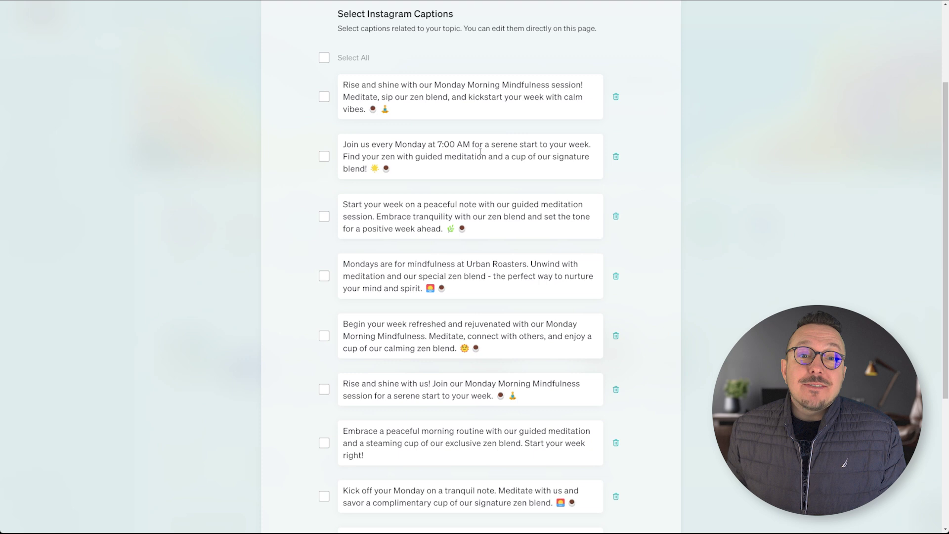
click(324, 97)
click(324, 216)
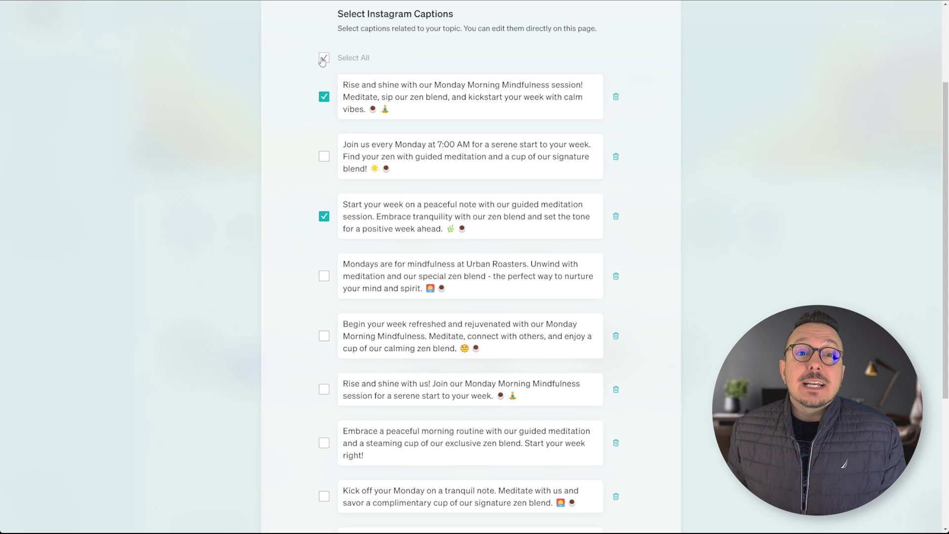
click(324, 58)
scroll(274, 108, down, 3)
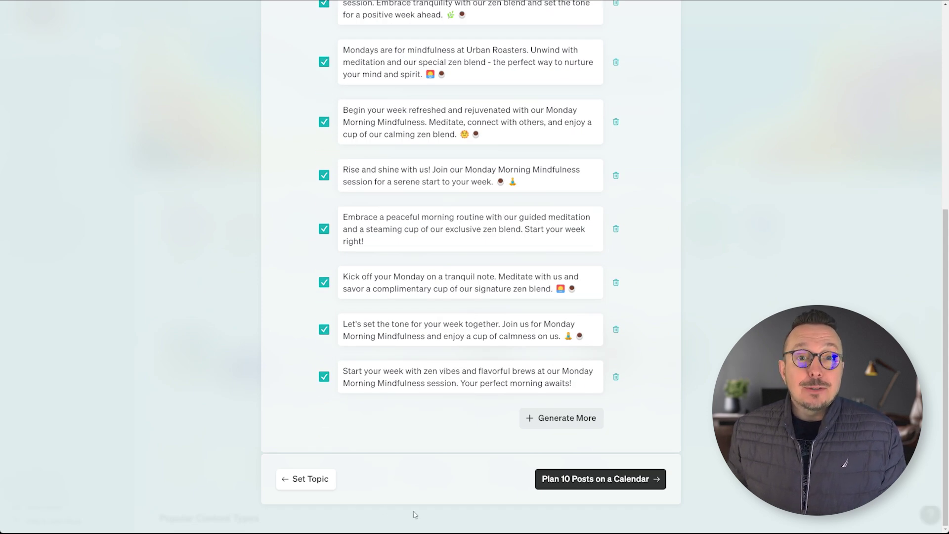
click(577, 486)
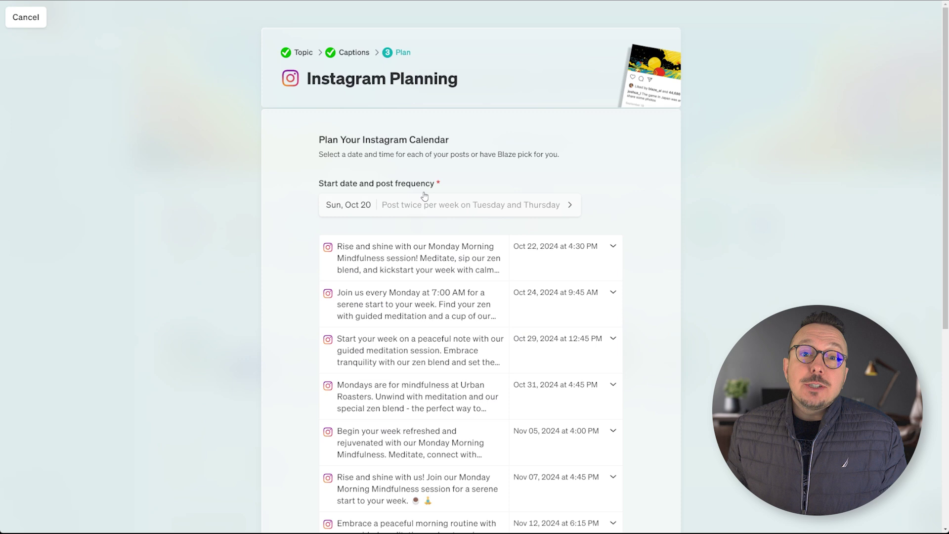
Schedule posts from Mon, Oct 28, twice weekly on Tuesday and Thursday at 12:30 PM
click(349, 209)
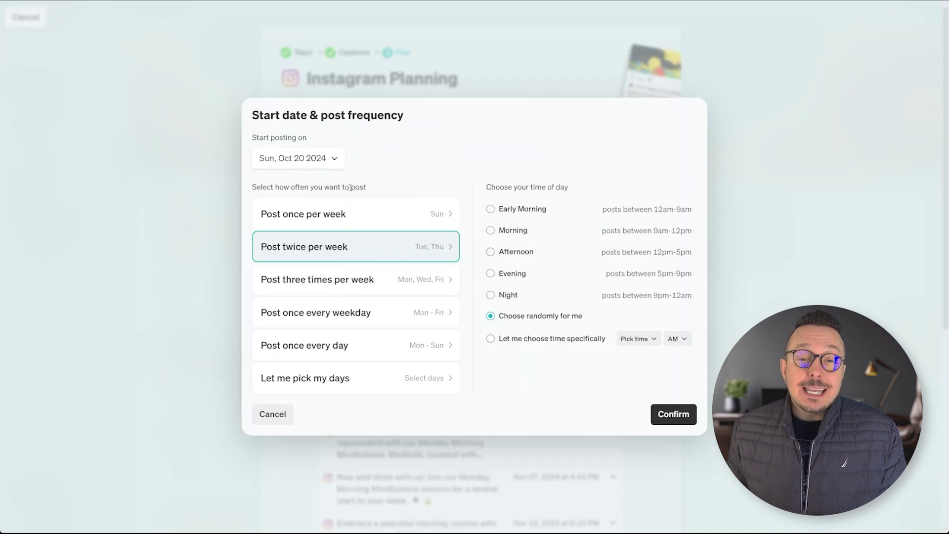
click(335, 161)
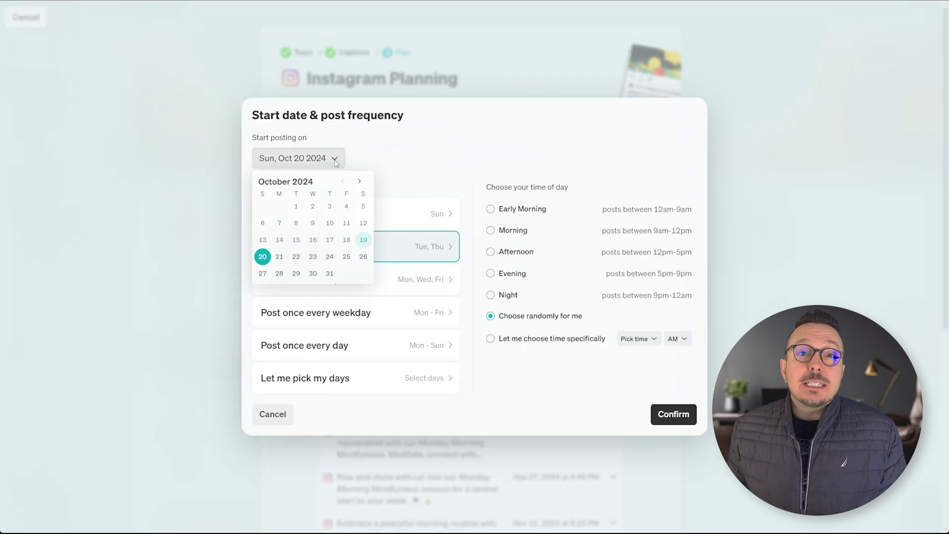
click(279, 273)
click(516, 163)
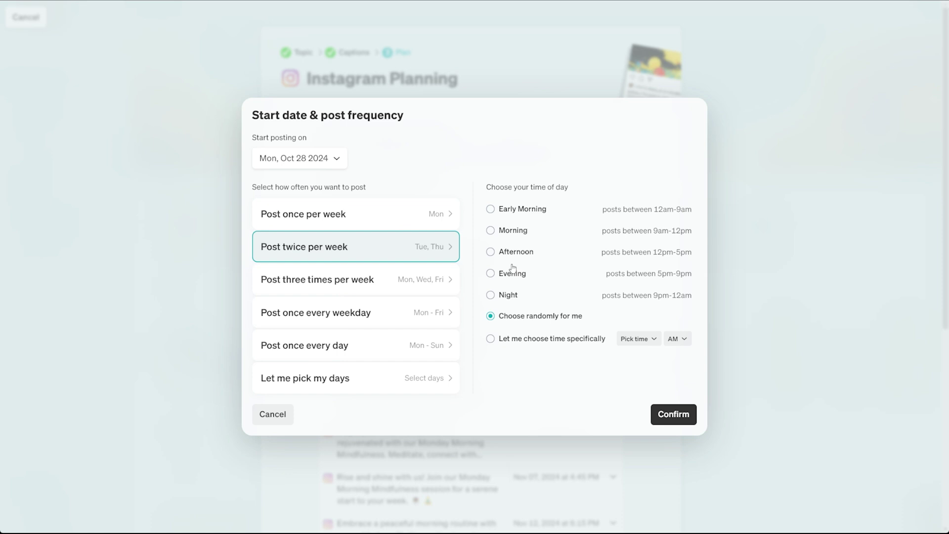
click(490, 339)
click(636, 339)
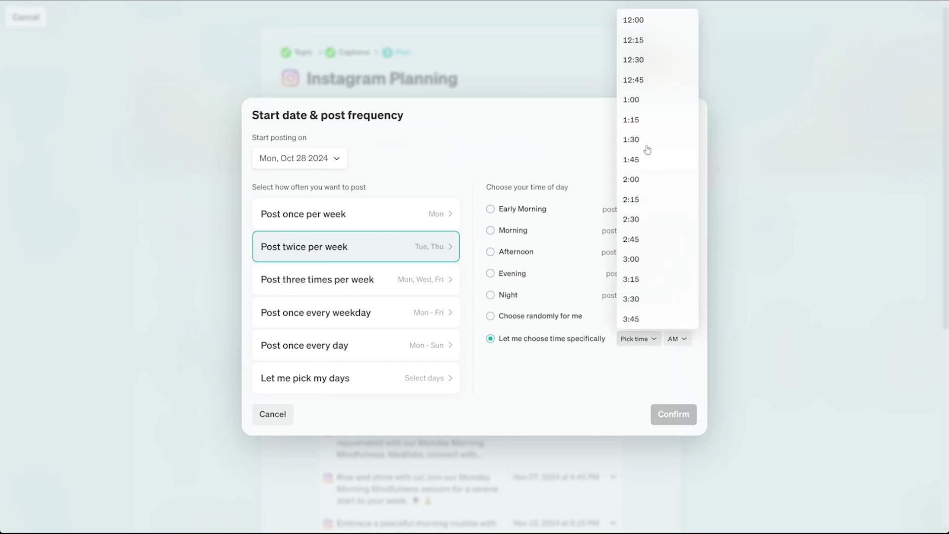
click(646, 62)
click(678, 340)
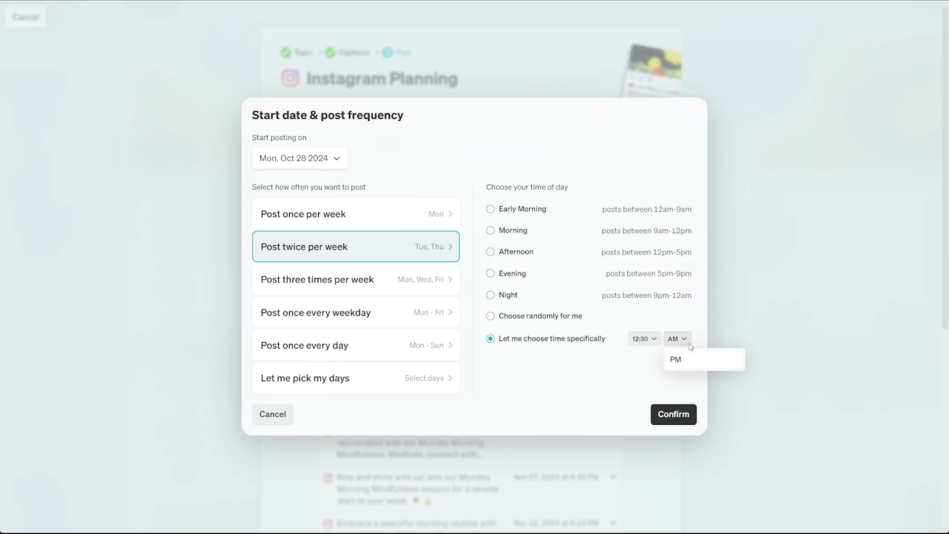
click(691, 360)
click(682, 410)
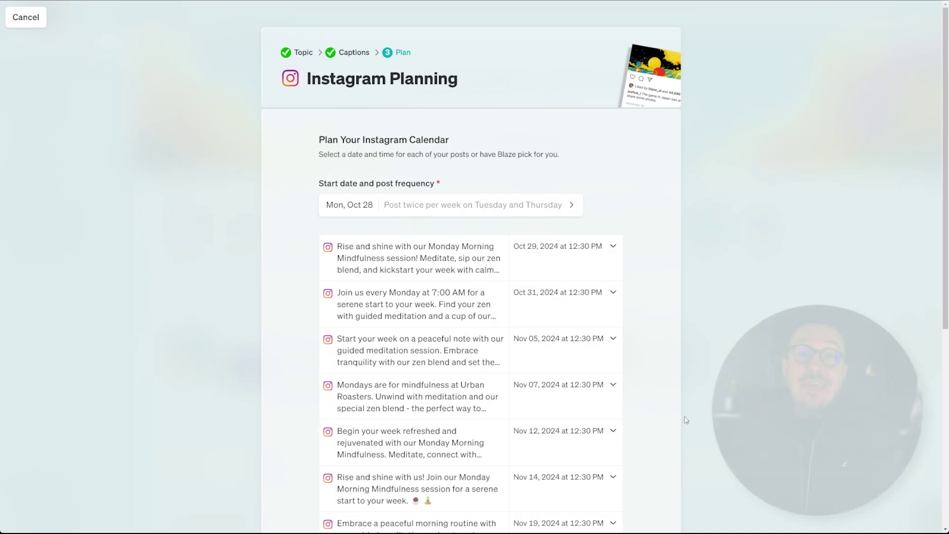
scroll(684, 421, down, 5)
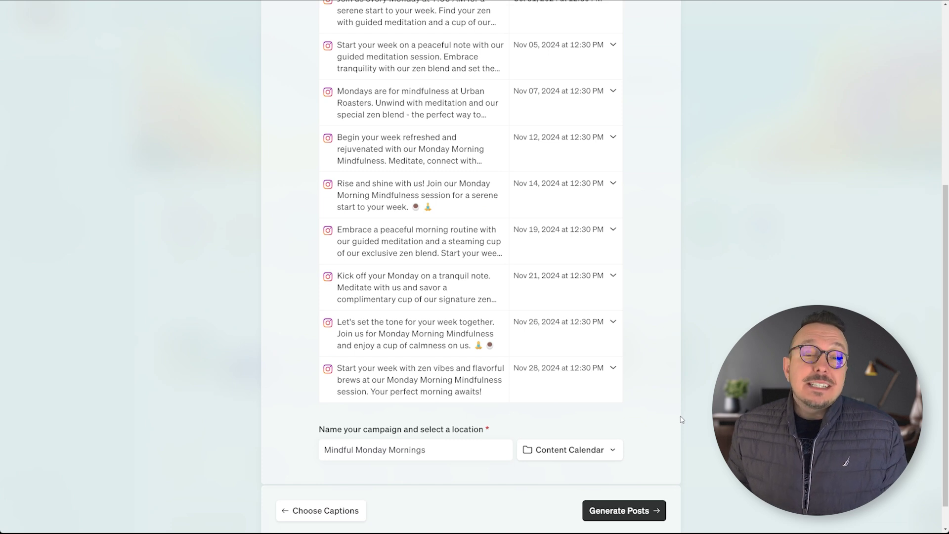
Put the Mindful Monday Mornings campaign in Location 2 and generate the scheduled posts
click(534, 455)
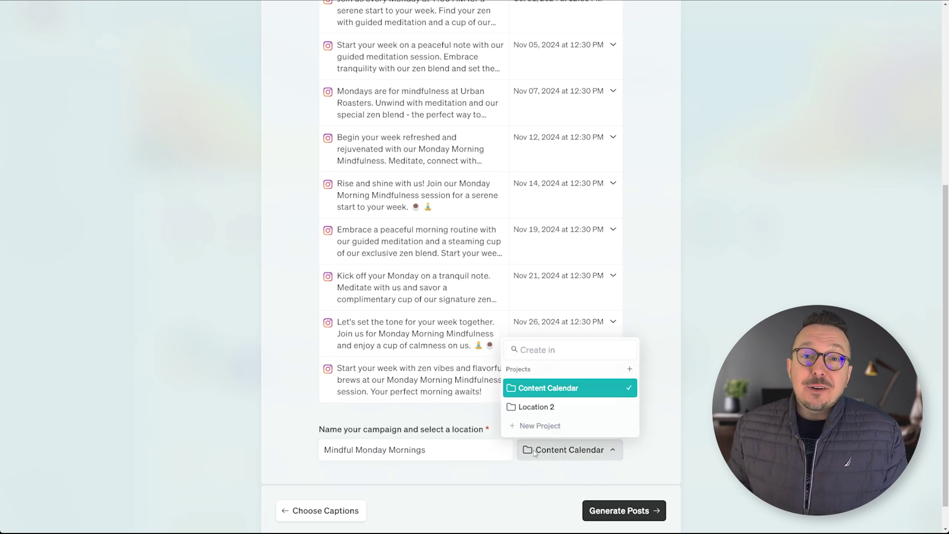
click(534, 410)
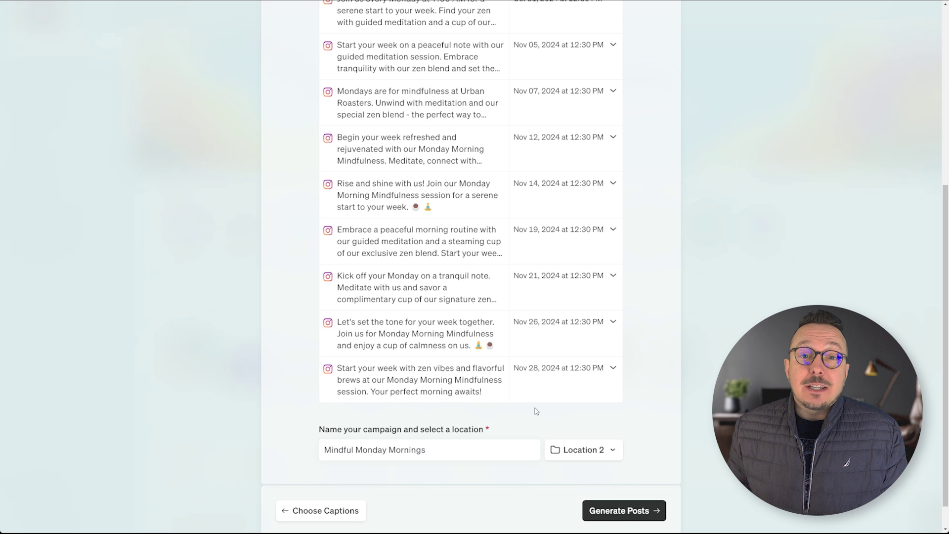
click(594, 511)
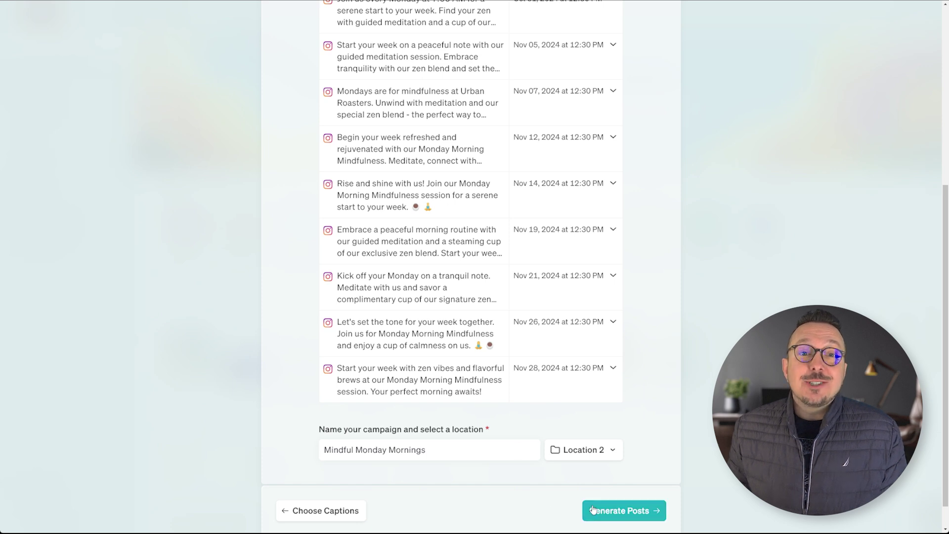